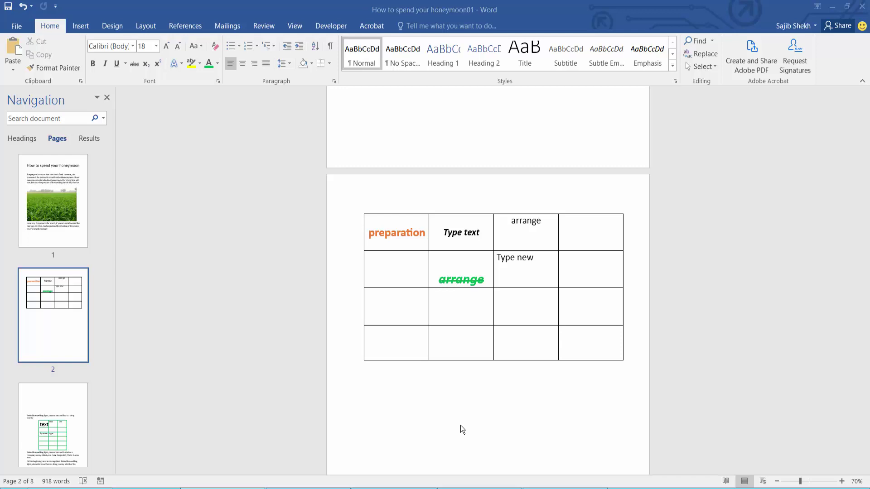
Step: Move through the page 2 table cells and select the green struck-through word 'arrange'
{"action": "left_click", "coordinate": [487, 411]}
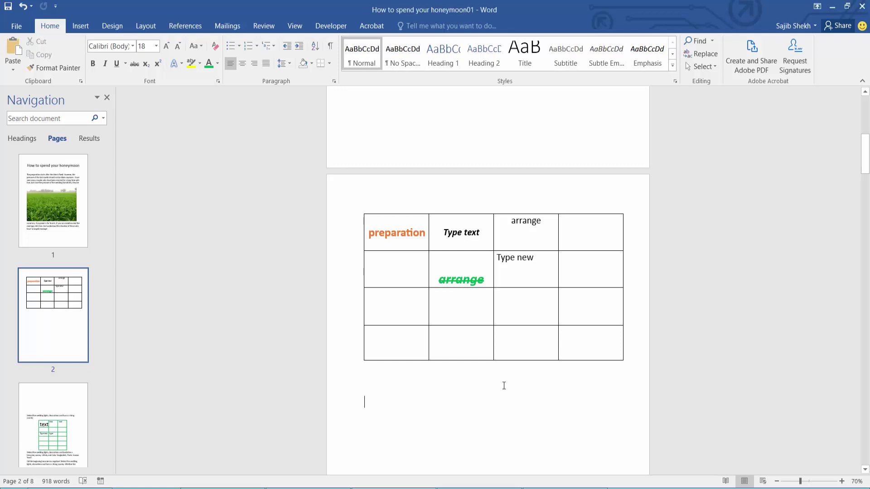
{"action": "scroll", "coordinate": [577, 367], "scroll_direction": "up", "scroll_amount": 1}
{"action": "left_click", "coordinate": [543, 304]}
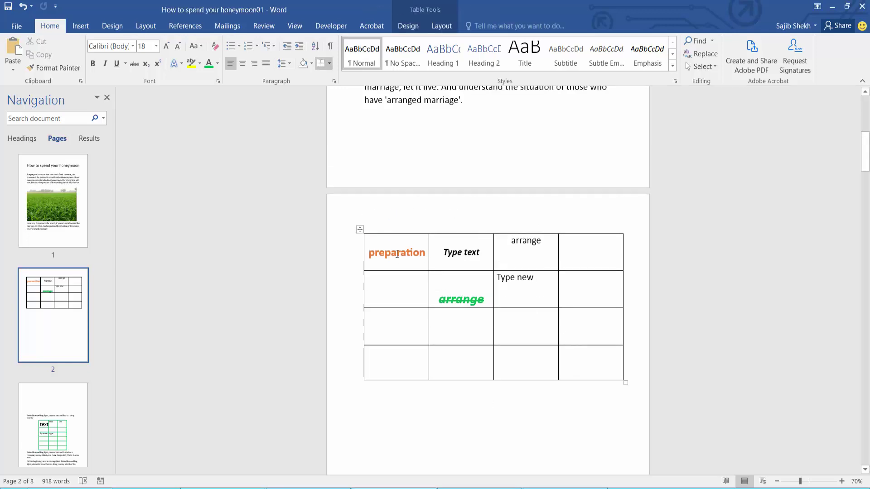
{"action": "left_click", "coordinate": [449, 297]}
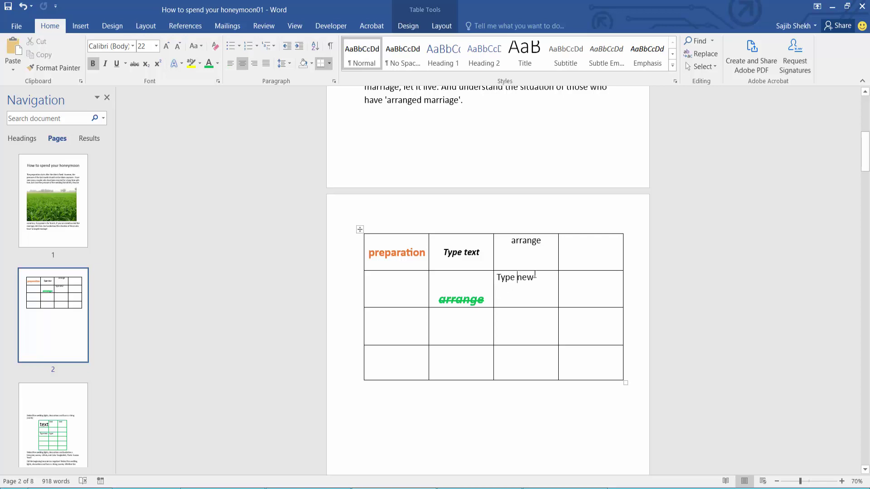
{"action": "left_click", "coordinate": [518, 283]}
{"action": "left_click", "coordinate": [472, 289]}
{"action": "left_click_drag", "start_coordinate": [491, 300], "coordinate": [437, 293]}
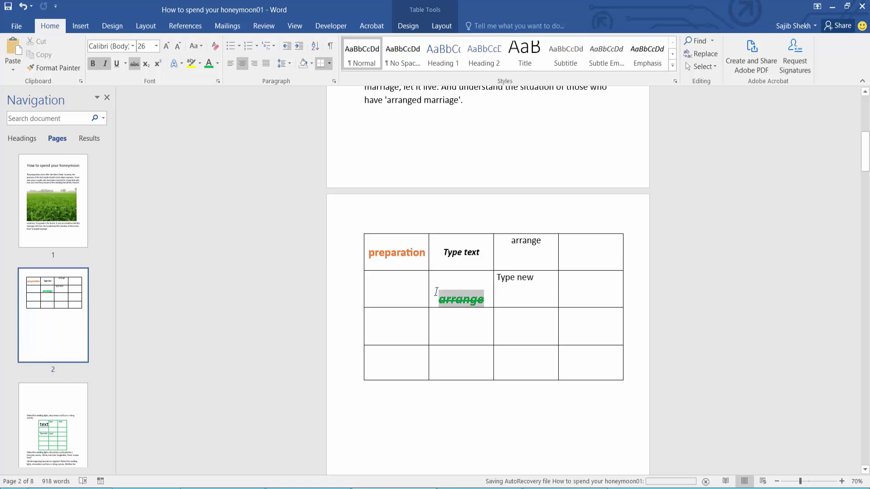
Step: Delete the selected green 'arrange' from the second-row cell without using the context menu
{"action": "right_click", "coordinate": [461, 299]}
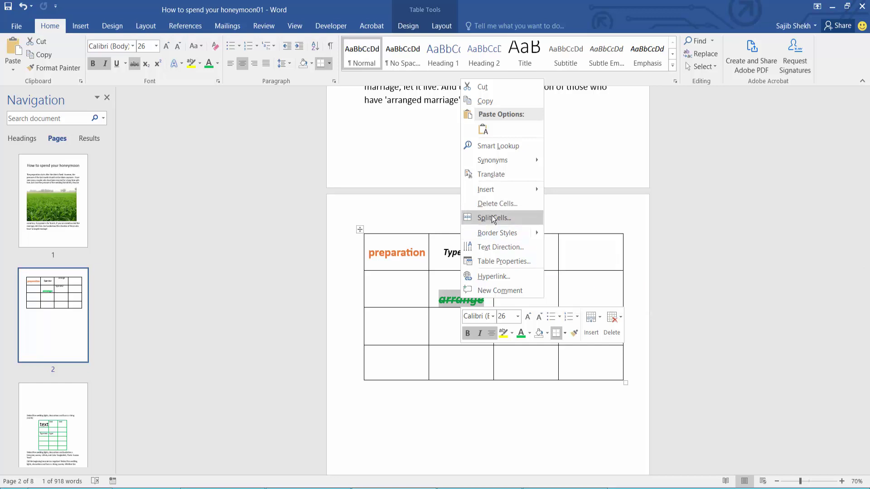
{"action": "key", "text": "Escape"}
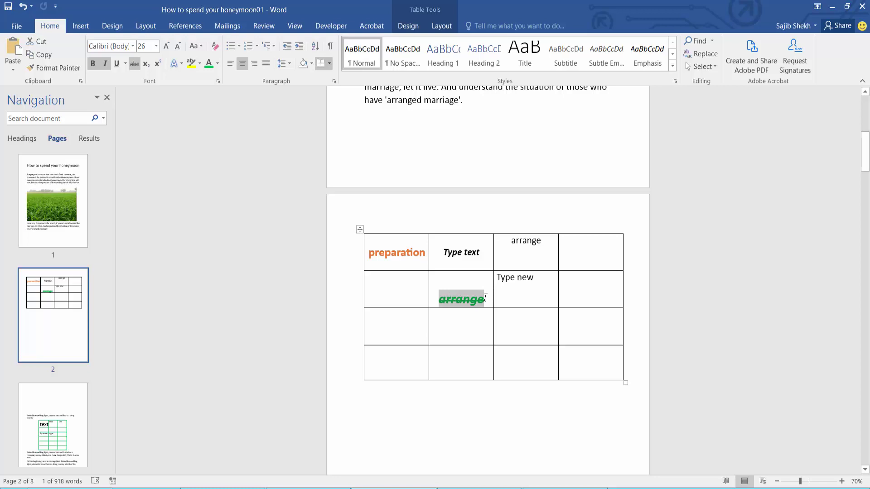
{"action": "key", "text": "Delete"}
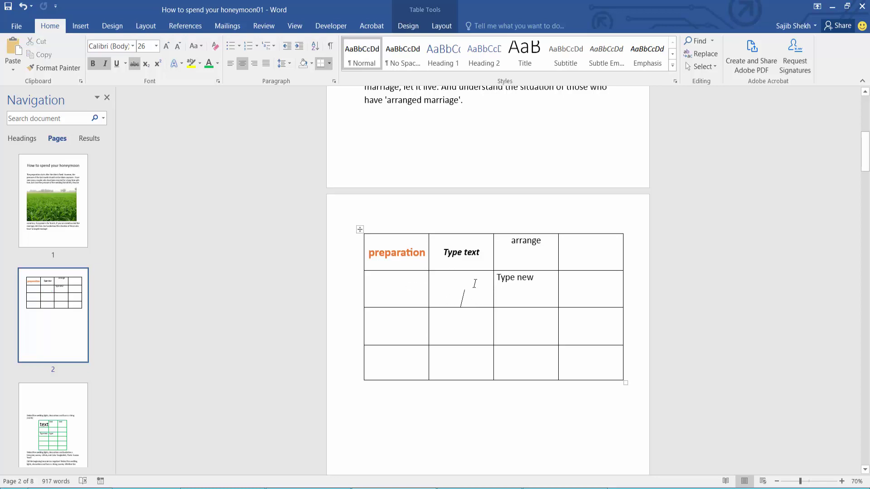
{"action": "left_click_drag", "start_coordinate": [540, 279], "coordinate": [501, 280]}
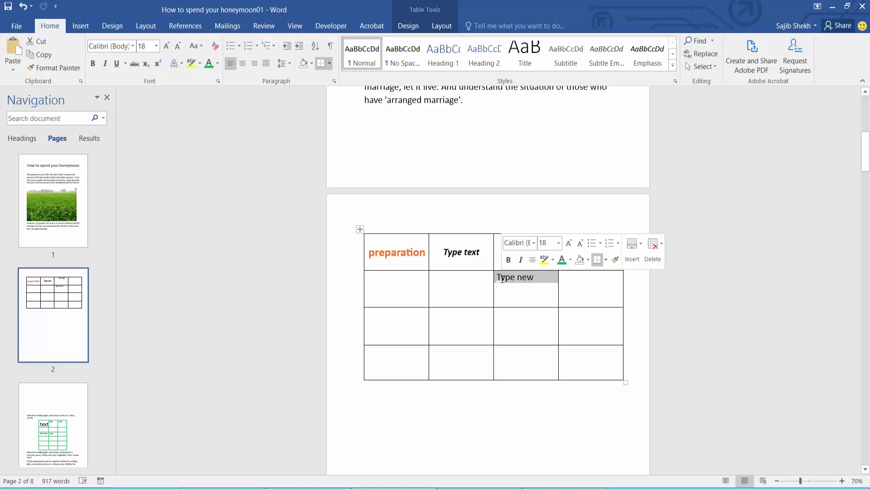
Step: Delete the text 'Type new' from its cell while keeping the cells themselves
{"action": "key", "text": "ctrl+z"}
{"action": "key", "text": "BackSpace"}
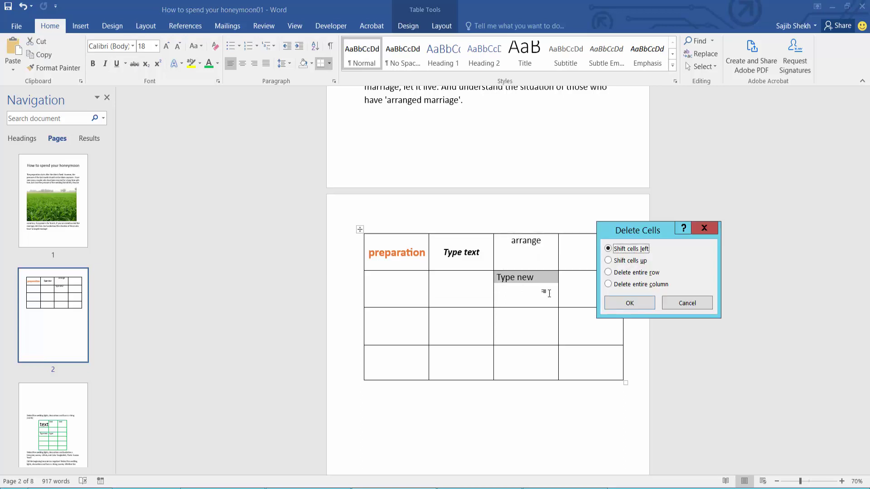
{"action": "left_click", "coordinate": [704, 227]}
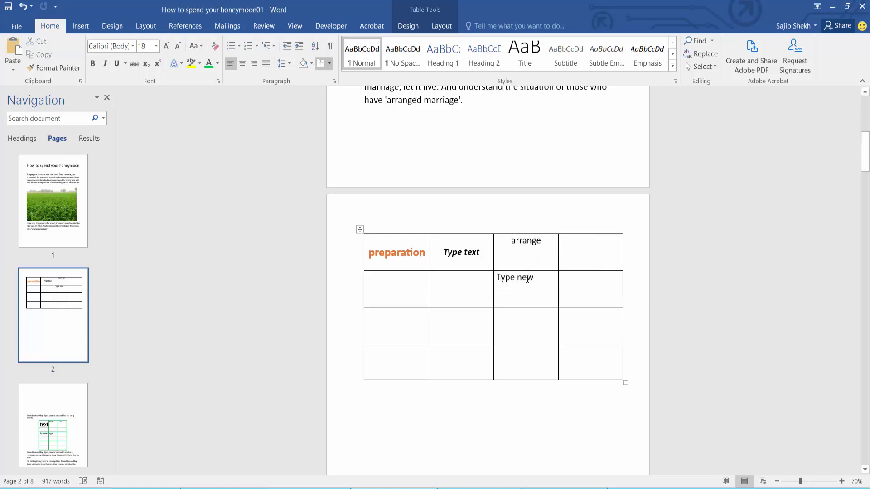
{"action": "left_click_drag", "start_coordinate": [532, 278], "coordinate": [499, 277]}
{"action": "key", "text": "BackSpace"}
Step: Delete the word 'arrange' from the table's top row
{"action": "left_click", "coordinate": [550, 245]}
{"action": "left_click_drag", "start_coordinate": [542, 241], "coordinate": [510, 242]}
{"action": "key", "text": "BackSpace"}
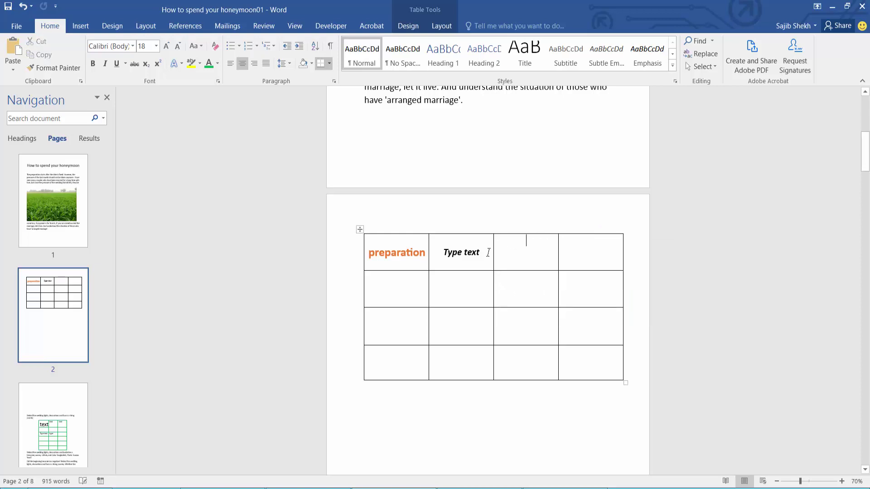
{"action": "left_click", "coordinate": [460, 294]}
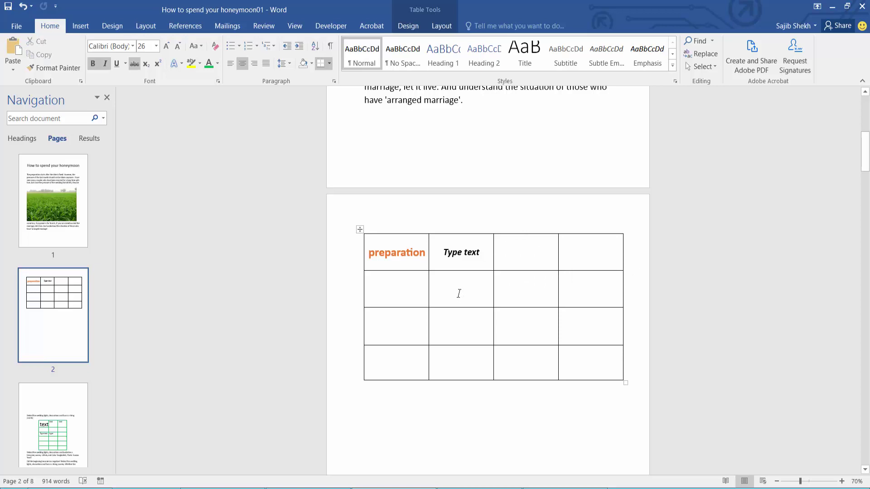
Step: Enter 'add' in the third row's second cell and 'text' in its third cell
{"action": "left_click", "coordinate": [456, 330]}
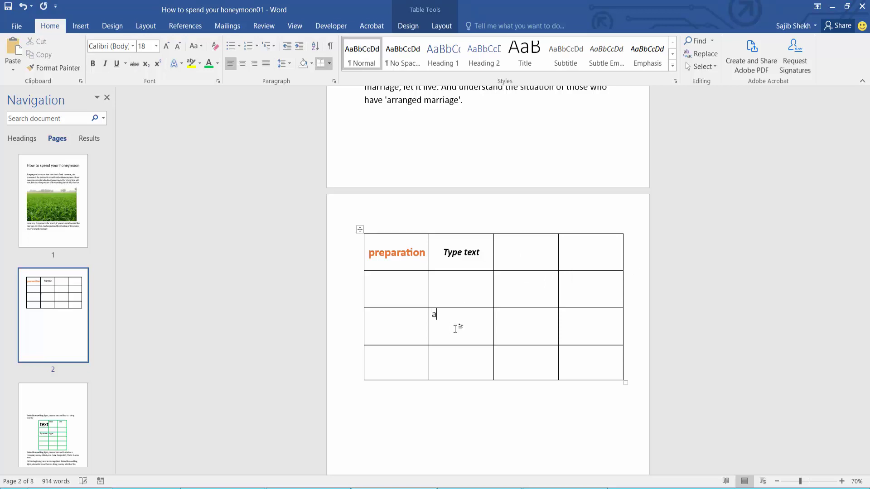
{"action": "type", "text": "add"}
{"action": "left_click", "coordinate": [530, 324]}
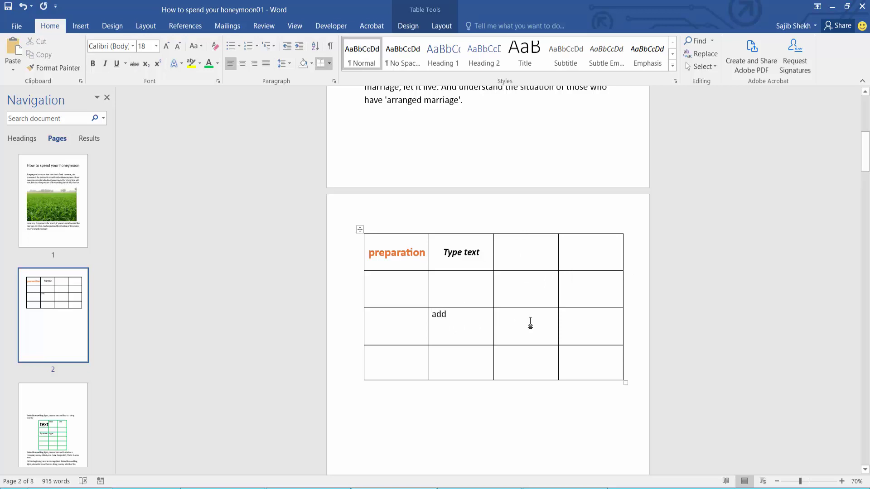
{"action": "type", "text": "text"}
{"action": "left_click", "coordinate": [499, 281]}
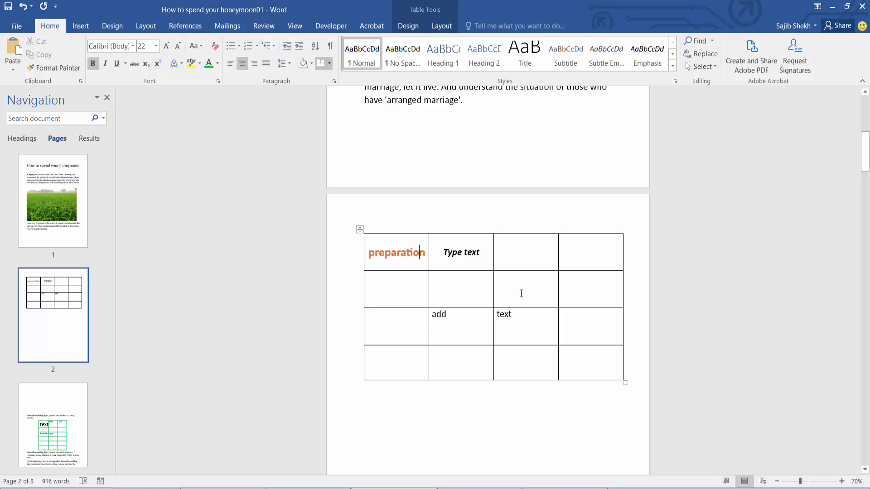